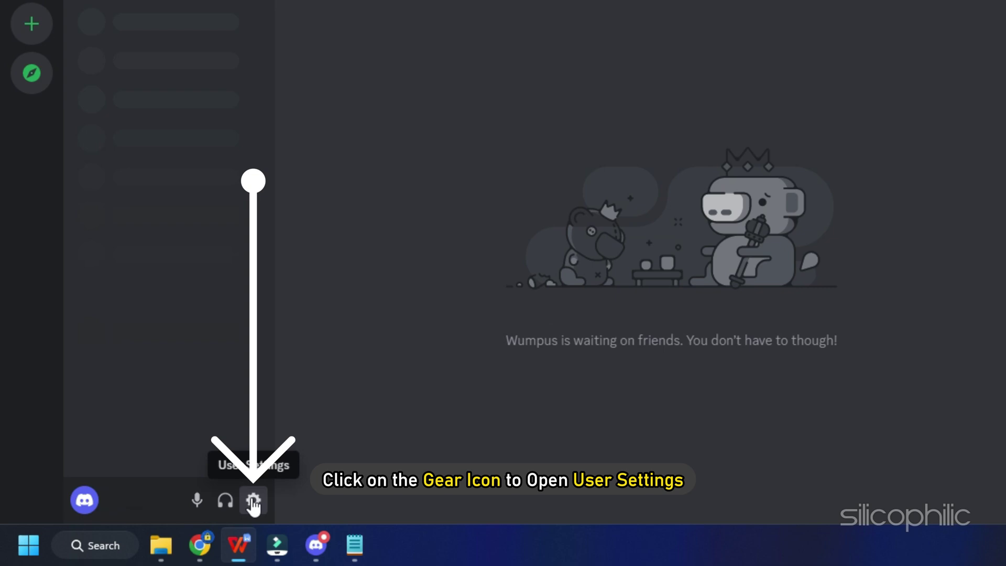
Open the Voice & Video user settings and switch Hardware Acceleration off and back on
click(253, 504)
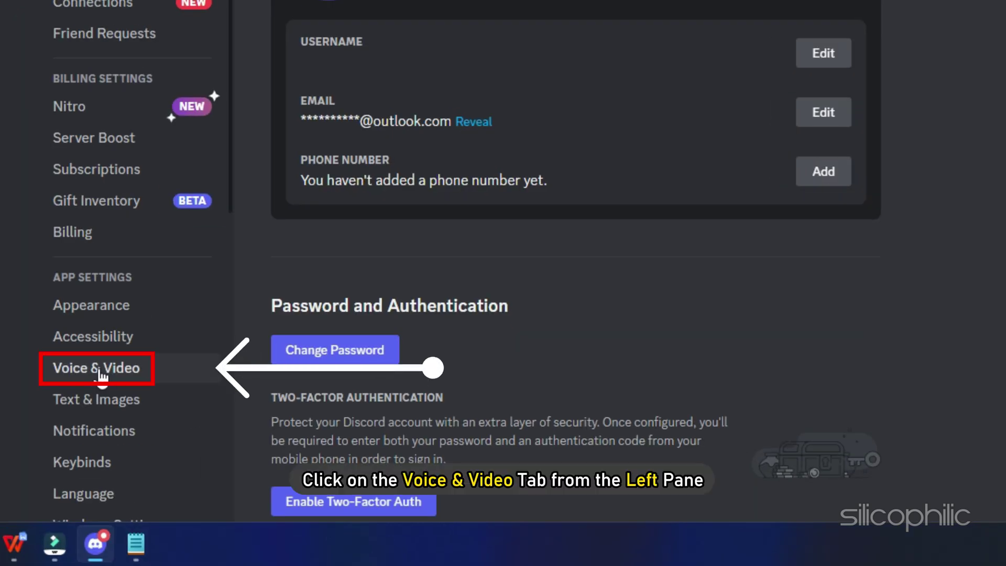
click(100, 368)
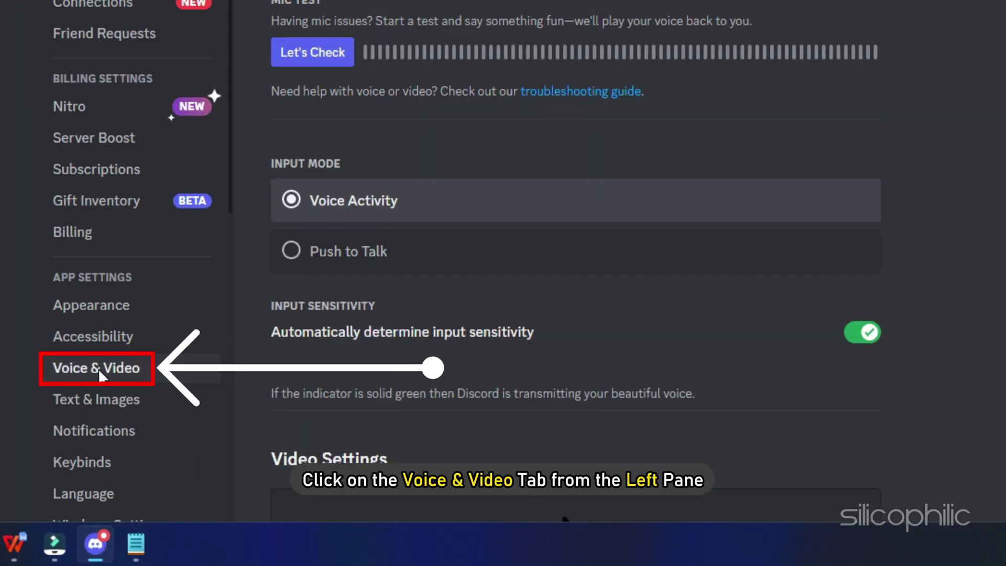
scroll(398, 355, down, 20)
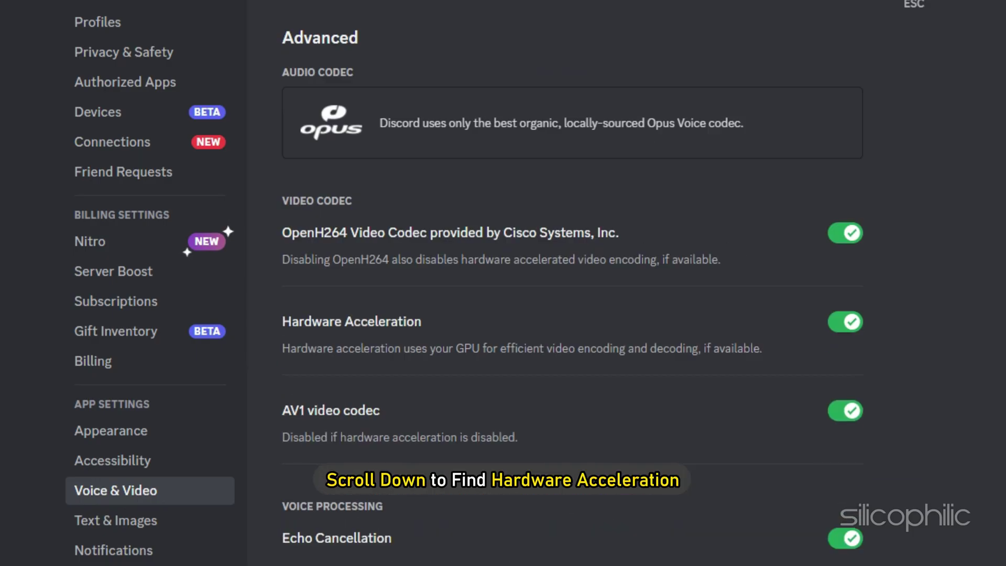
click(334, 326)
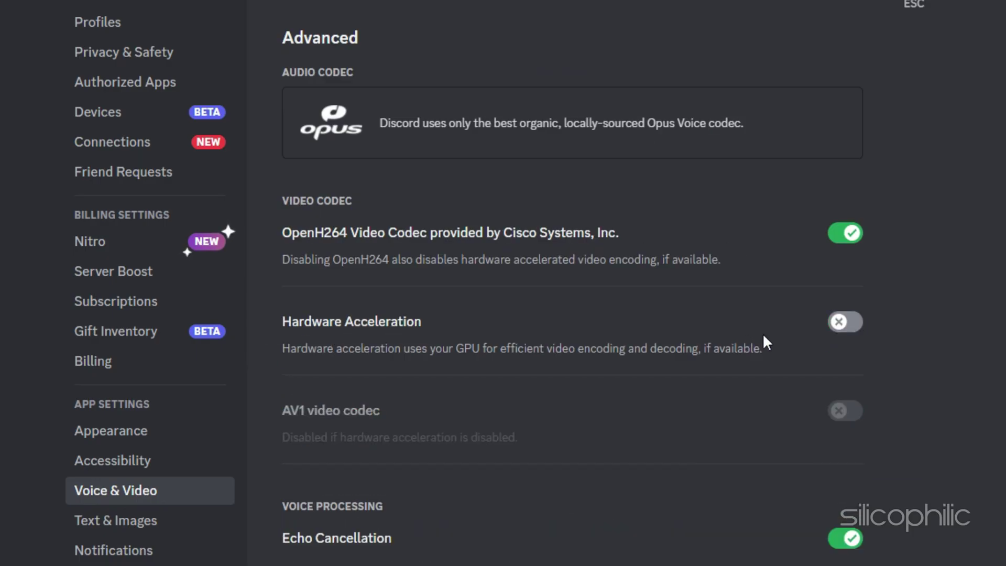
click(852, 326)
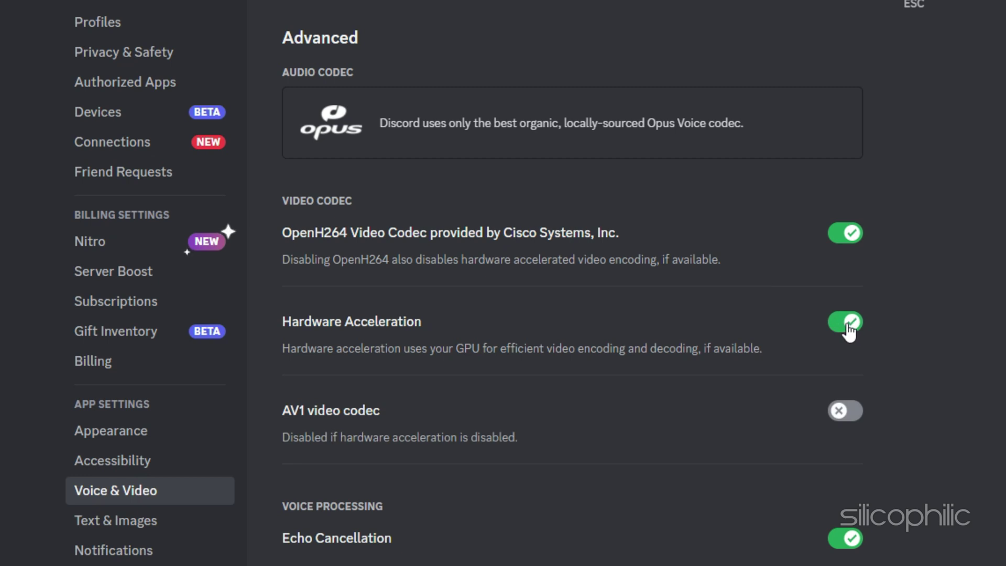
Turn off Echo Cancellation and Advanced Voice Activity in the voice processing settings, with Noise Suppression set to None
scroll(833, 335, down, 3)
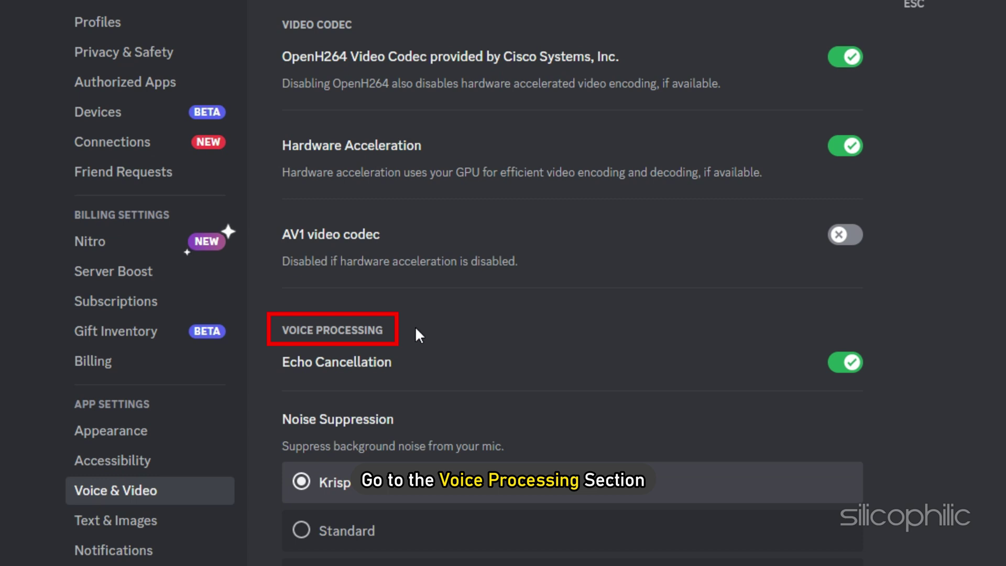
click(835, 365)
scroll(352, 461, down, 2)
click(301, 493)
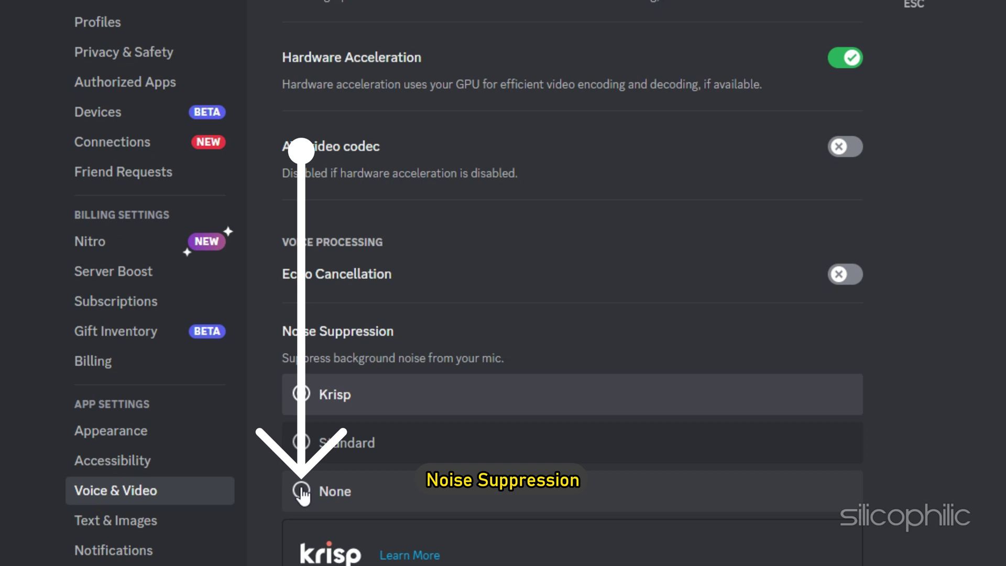
scroll(314, 197, down, 7)
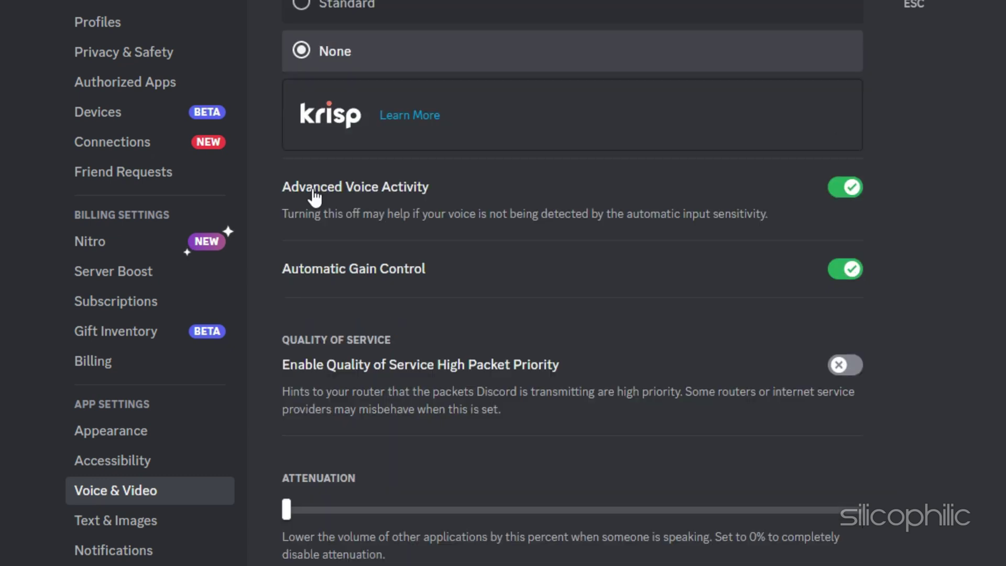
click(837, 190)
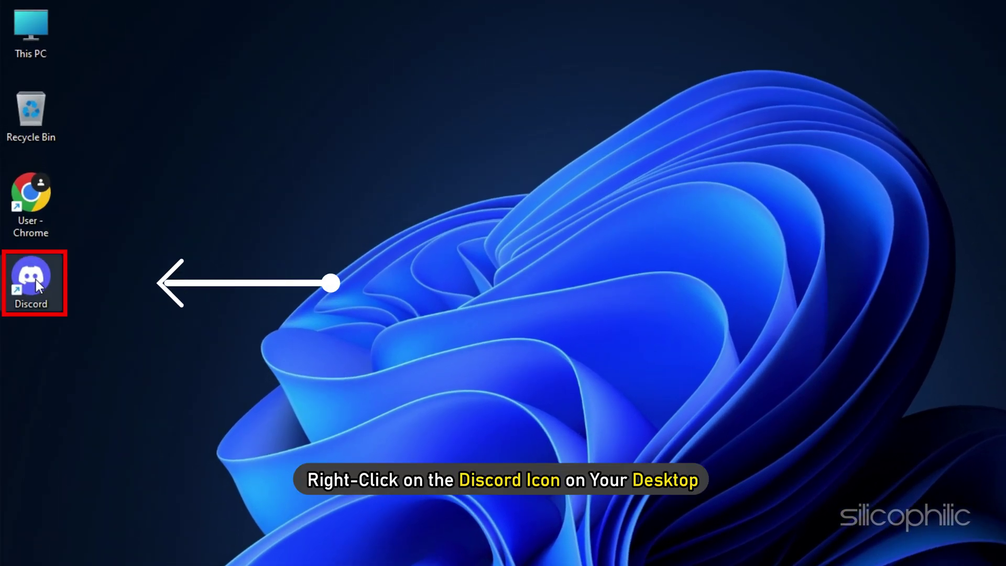
Run Discord as administrator from its desktop shortcut and allow it to make changes to the device
right_click(28, 215)
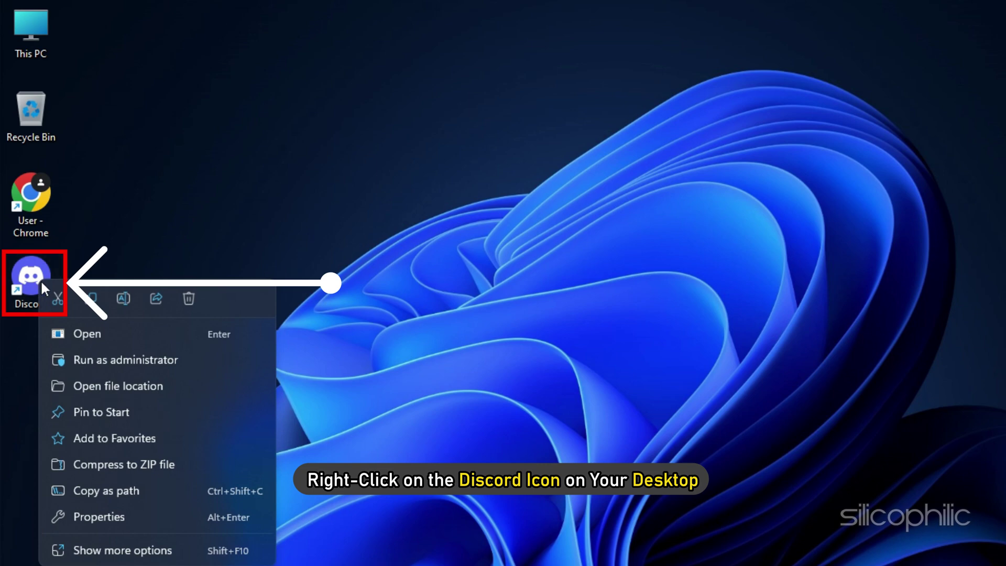
click(118, 362)
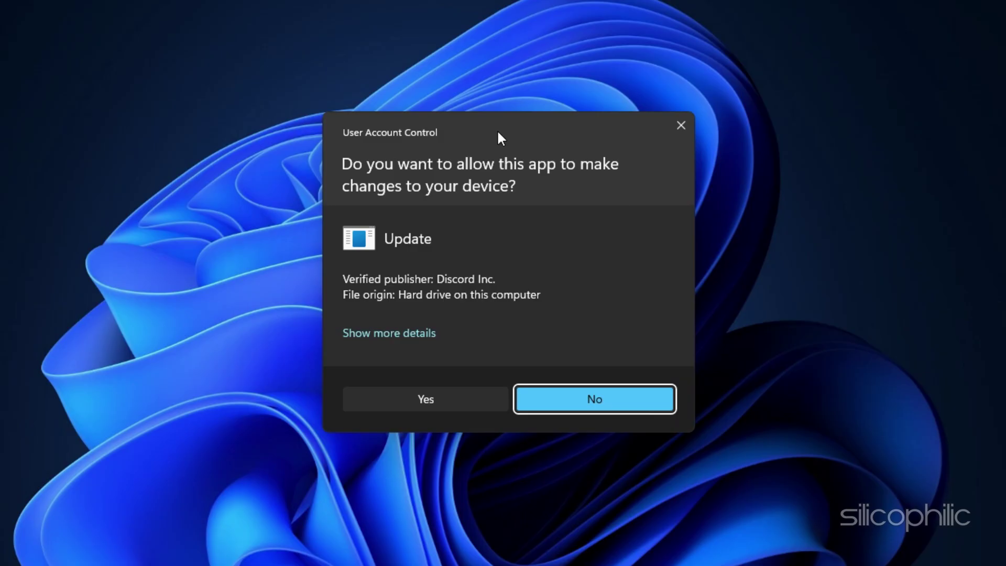
click(452, 394)
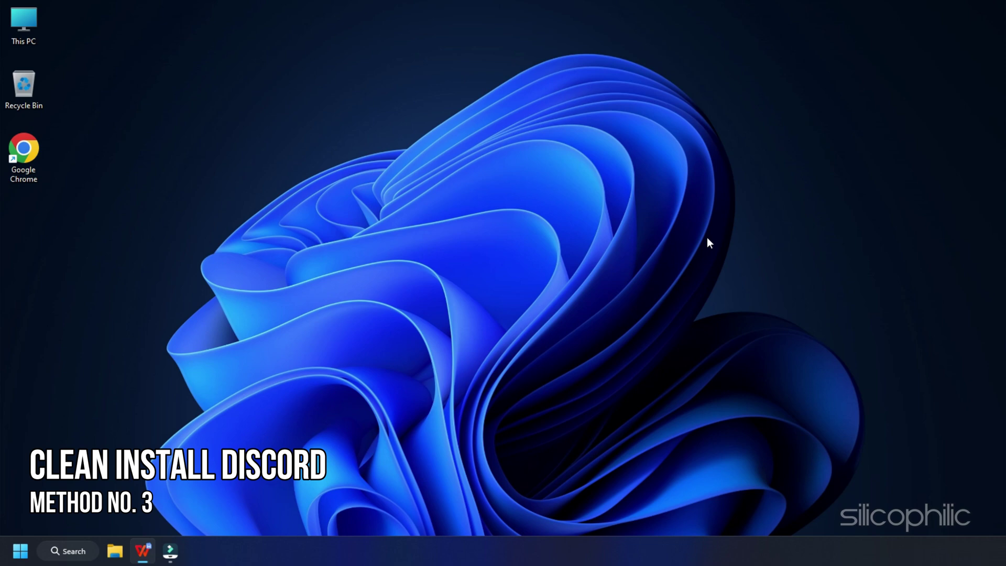
Open Programs and Features with the Run command appwiz.cpl and uninstall Discord
key(super+r)
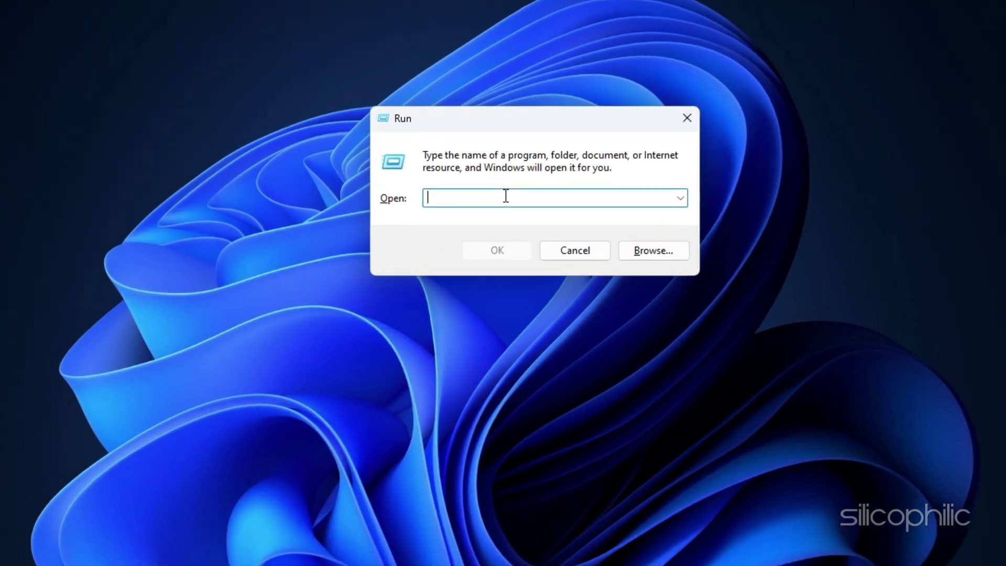
text(appwiz.cpl)
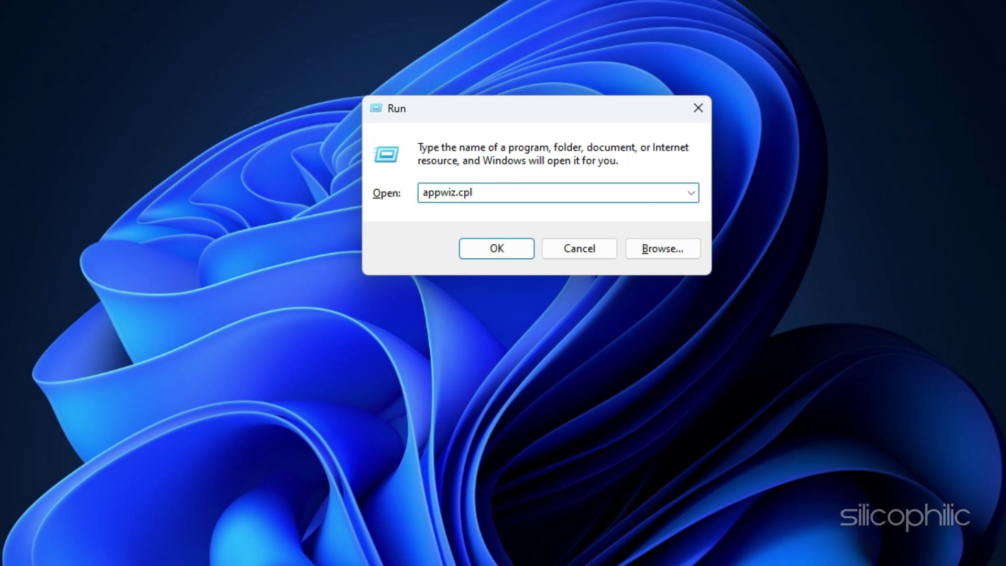
key(Return)
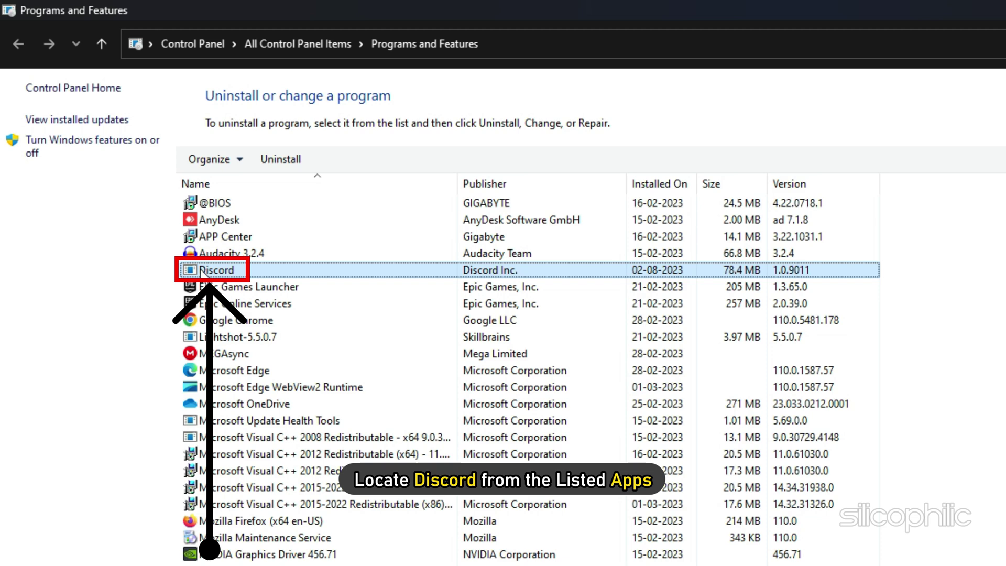
right_click(203, 274)
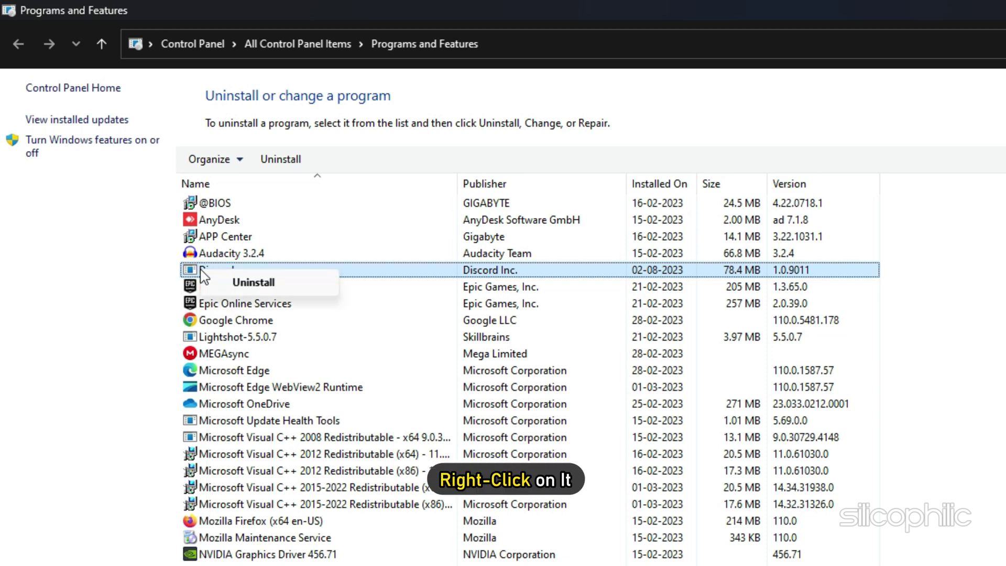
click(254, 281)
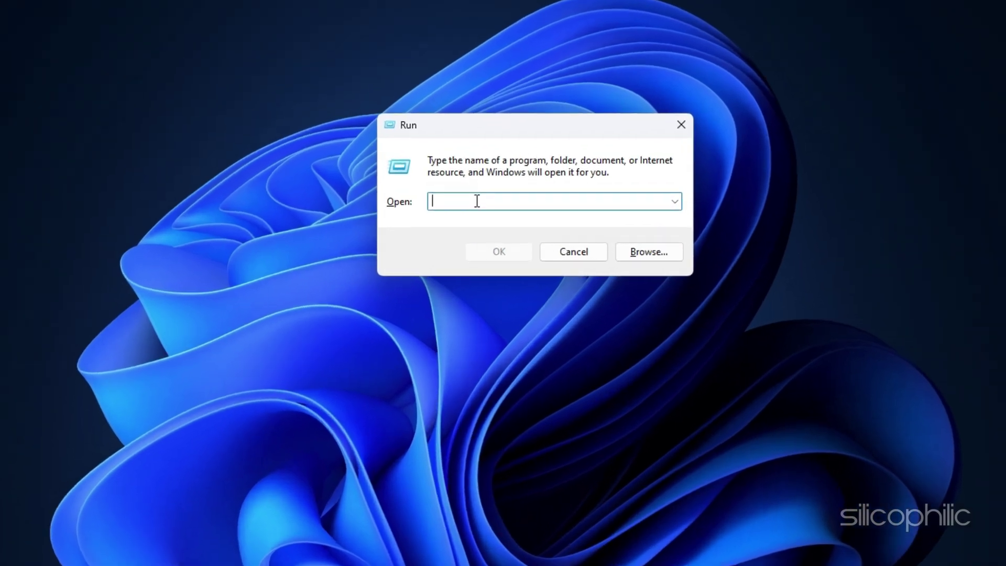
Open the Windows Temp folder with the Run command temp and delete all items in it
text(temp)
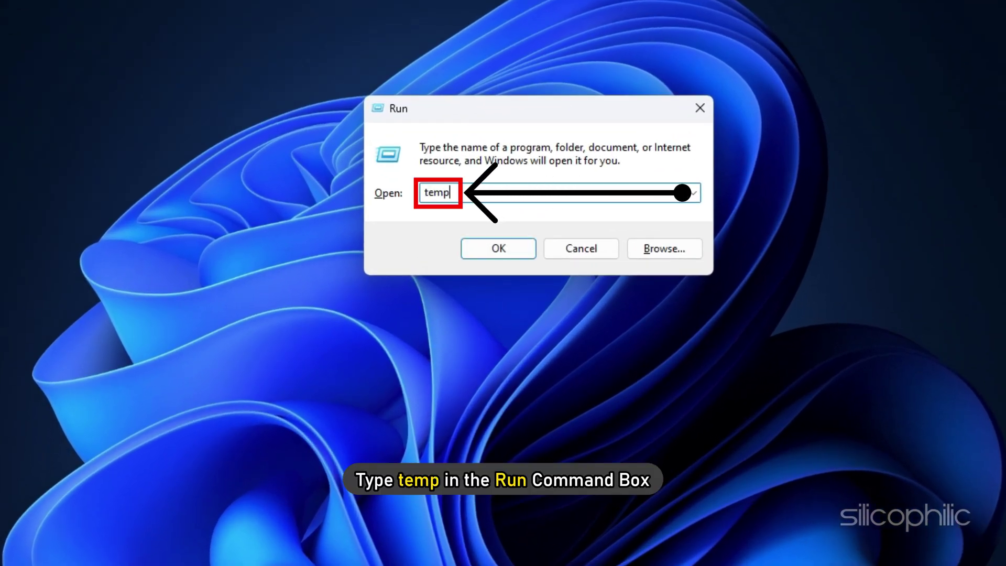
key(Return)
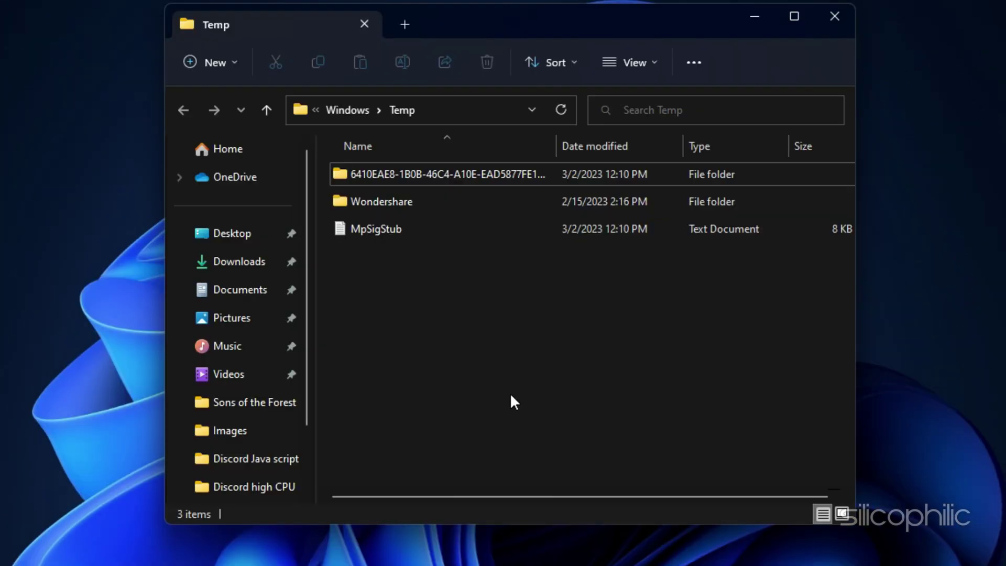
key(ctrl+a)
right_click(341, 173)
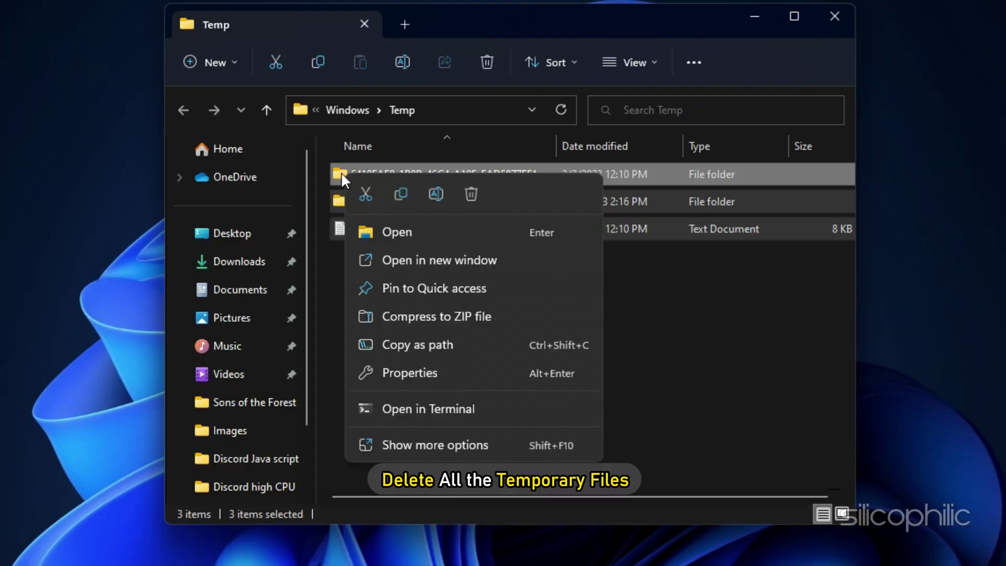
click(473, 193)
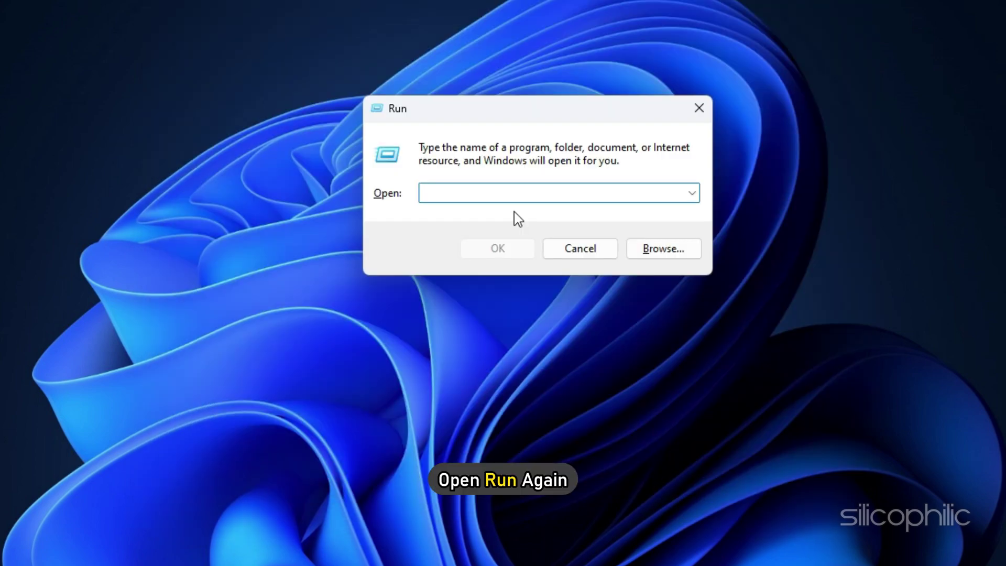
Open the %appdata% folder through Run and delete the discord folder
text(%appdata%)
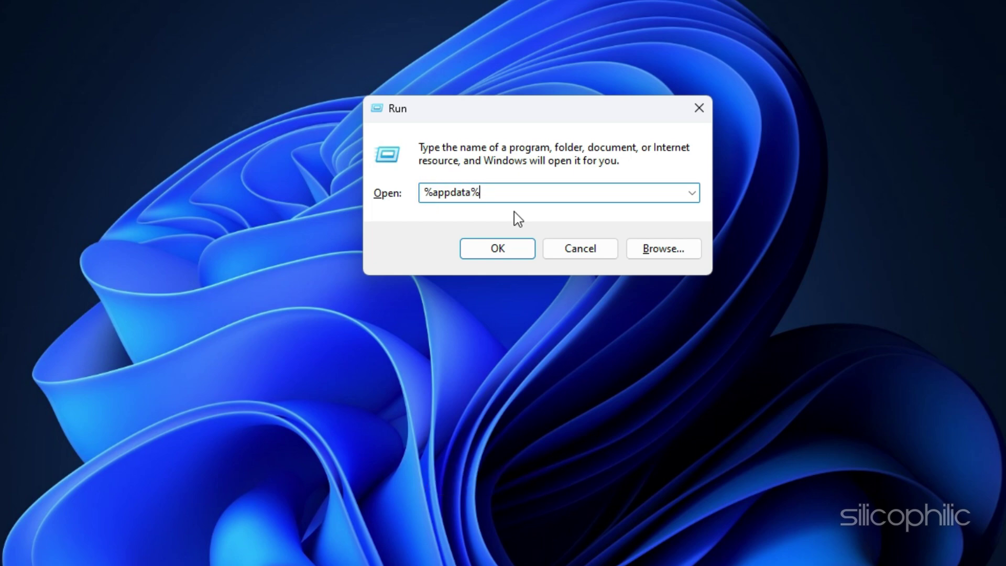
key(Return)
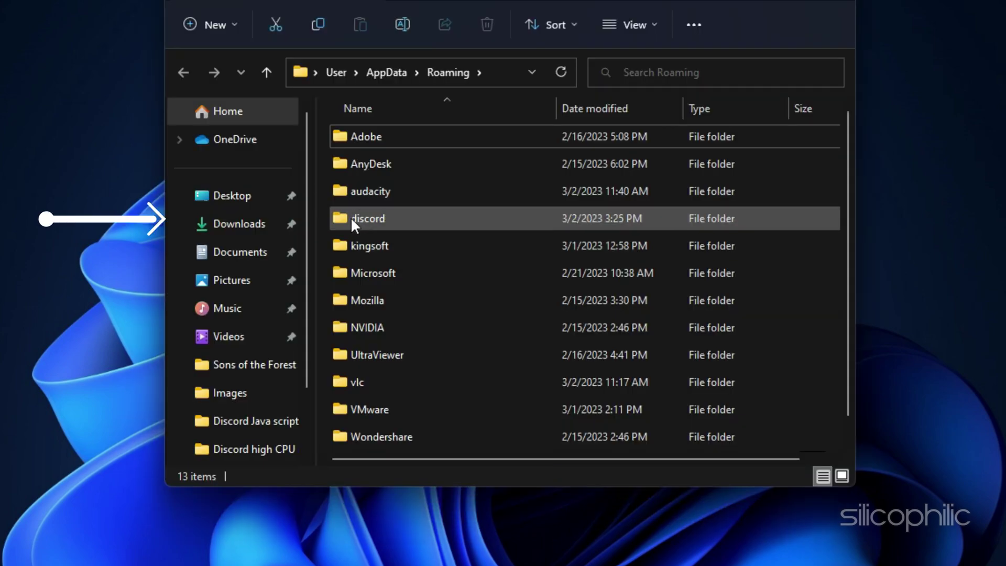
click(350, 217)
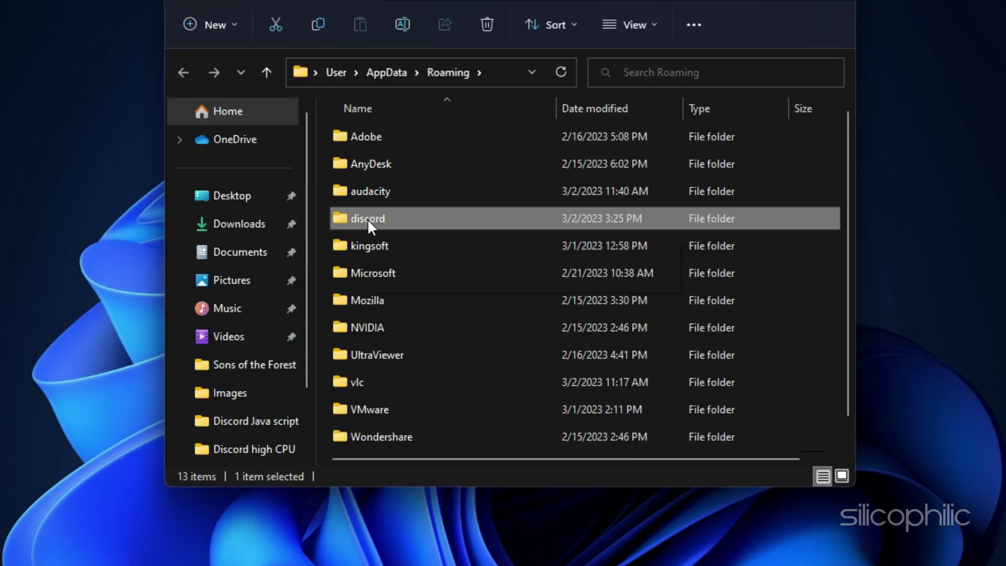
right_click(367, 218)
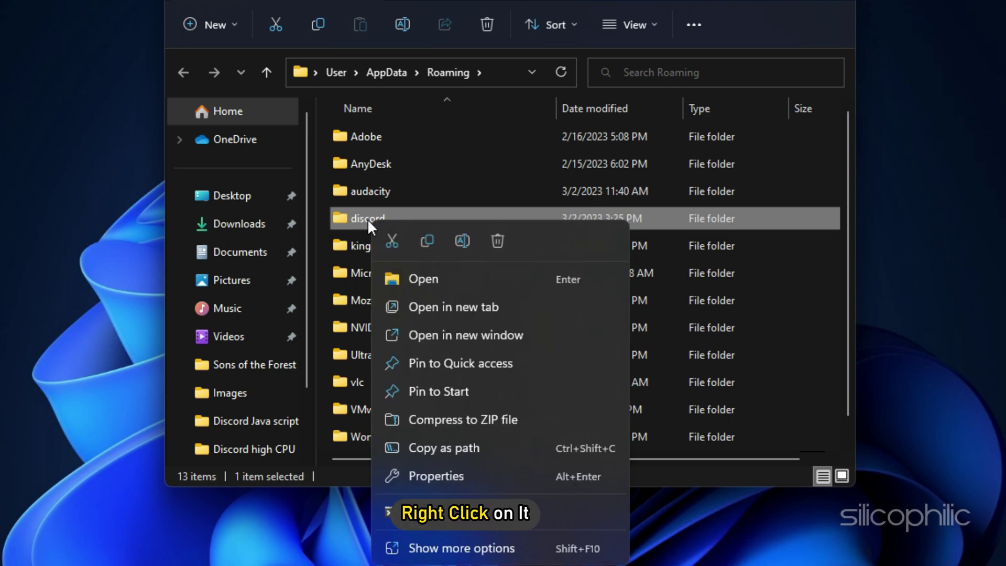
click(498, 242)
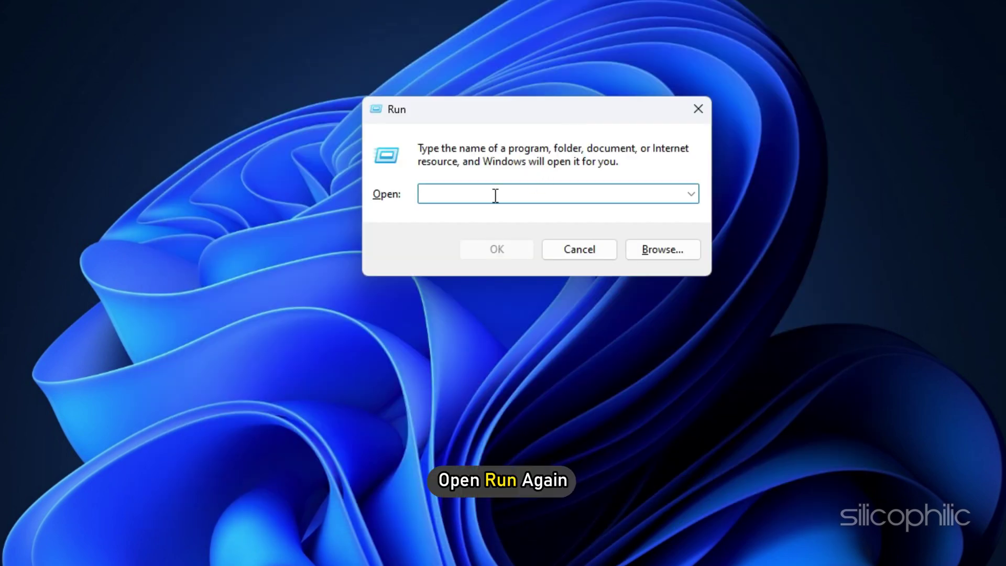
Open the %localappdata% folder through Run and delete the Discord folder
text(%localappdata%)
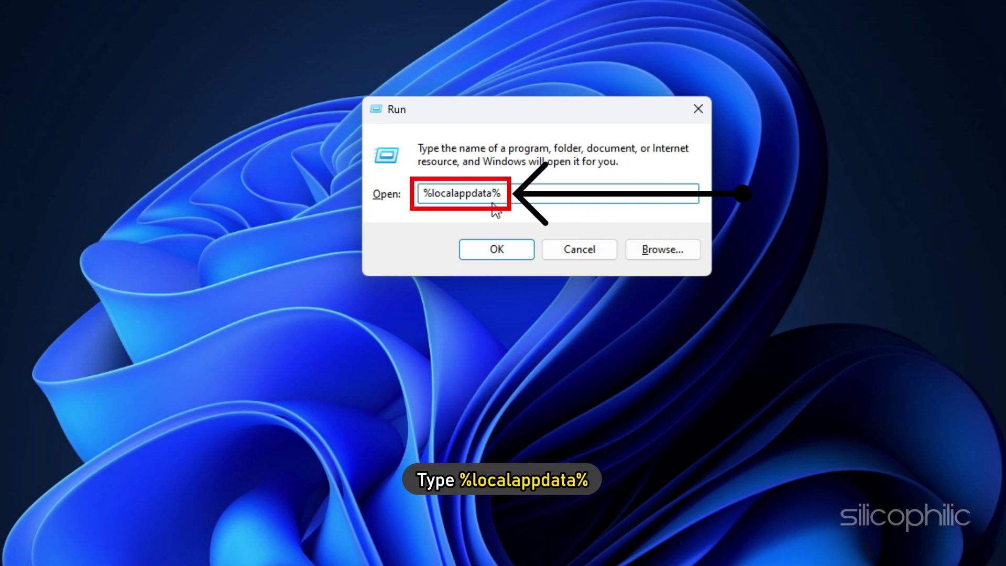
key(Return)
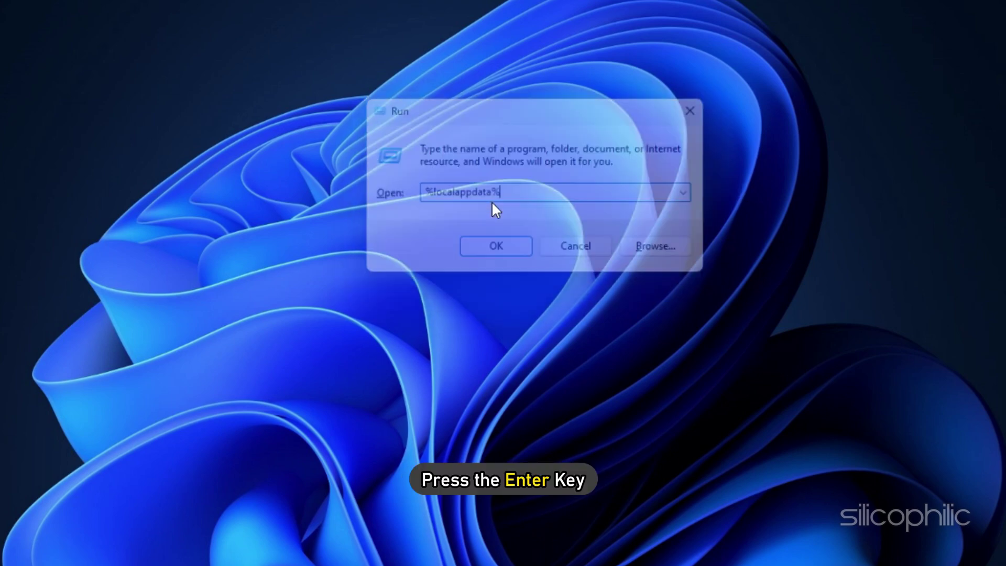
click(369, 303)
right_click(369, 303)
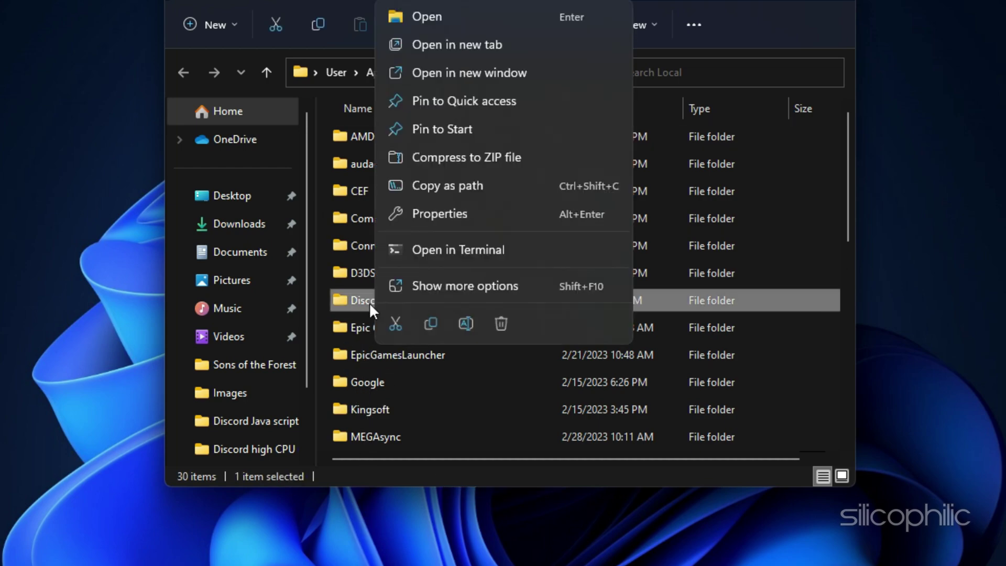